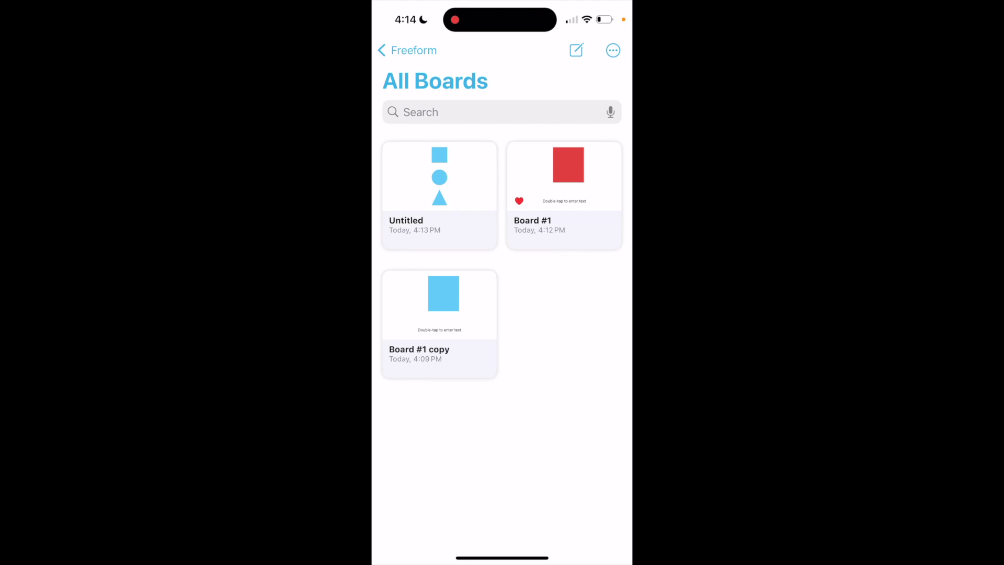
Step: Start a new blank board, try the highlighter, then return to the pen
click(576, 51)
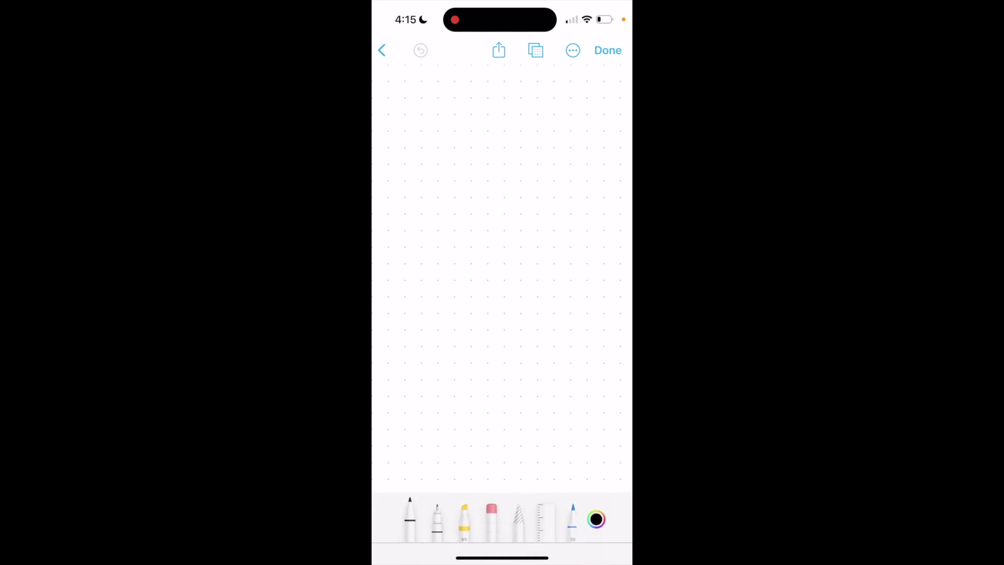
click(464, 518)
click(410, 518)
Step: Change the pen colour to the blue swatch from the Colors sheet
click(596, 518)
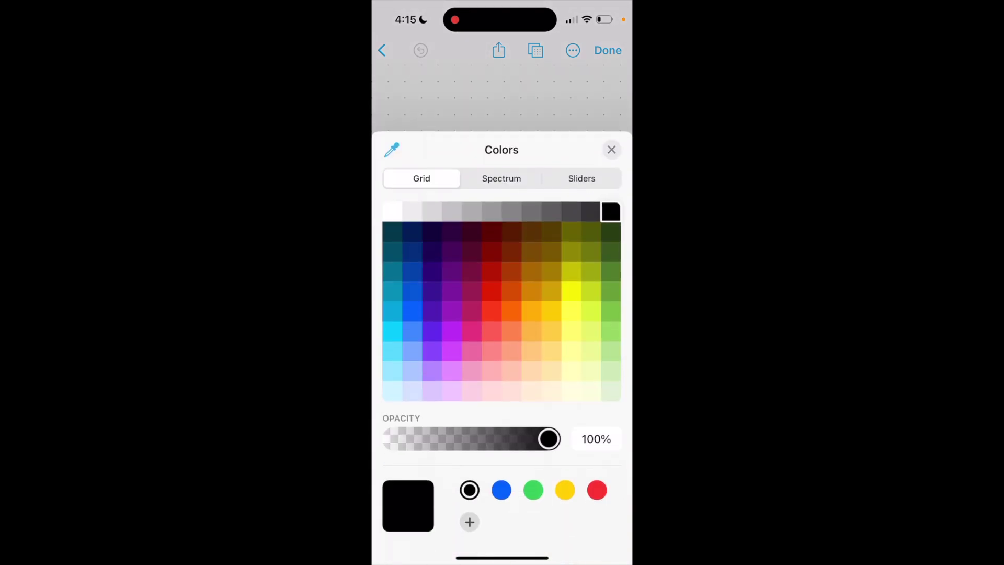
click(501, 489)
click(611, 149)
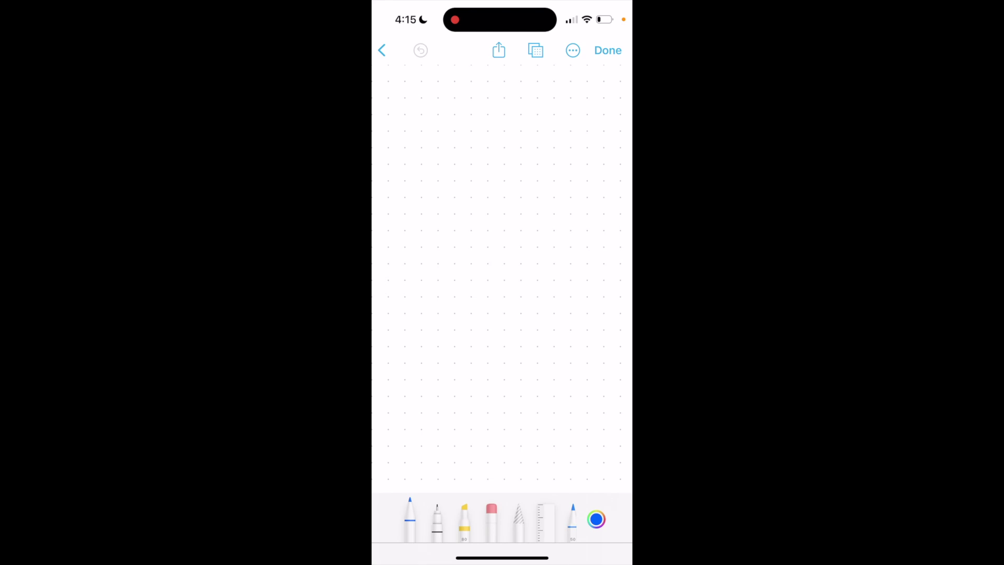
Step: Sketch a blue circle at the centre, a triangle above it, and a rectangle below
drag(505, 248, 498, 249)
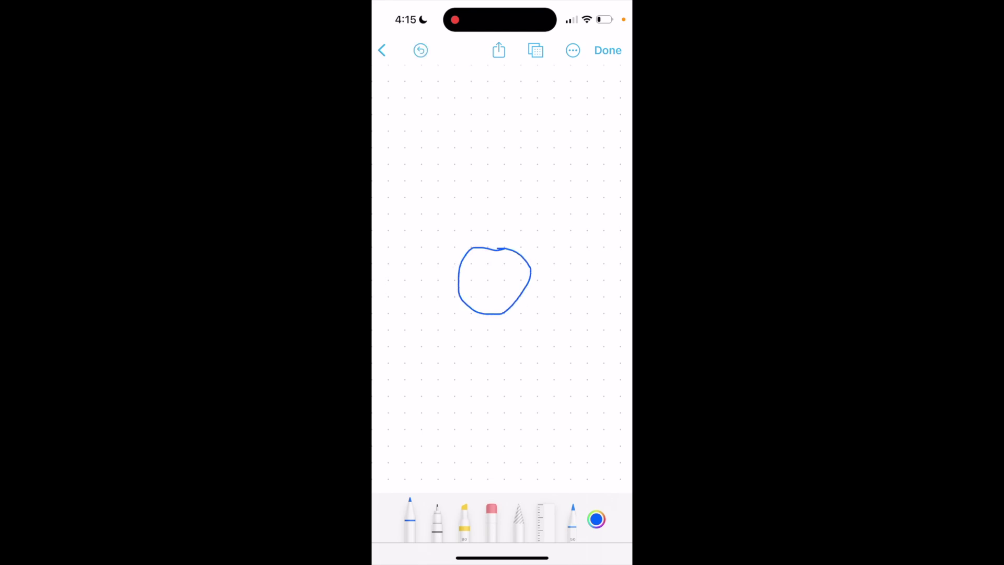
mouse_move(465, 196)
mouse_down()
mouse_move(522, 190)
mouse_move(461, 201)
mouse_up()
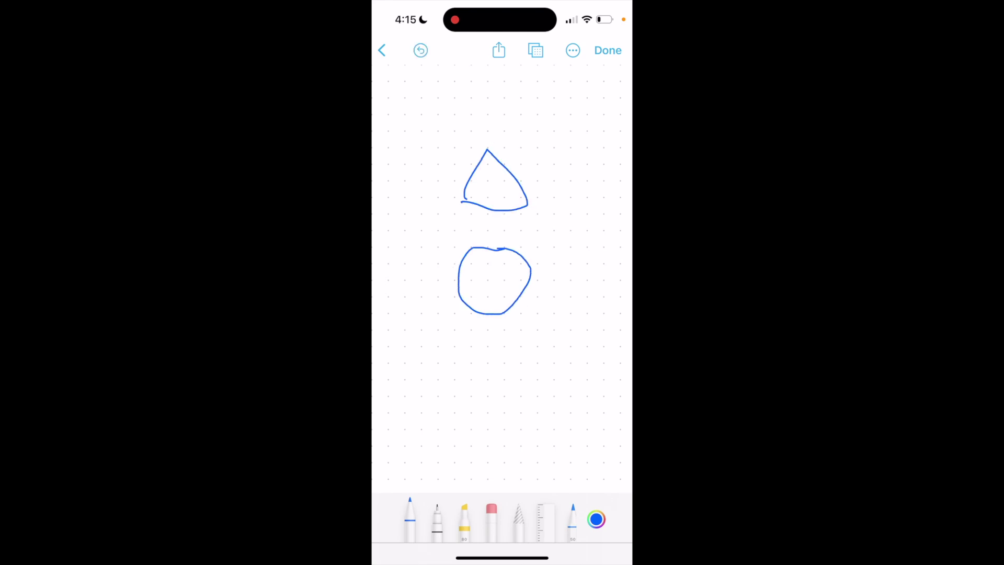
mouse_move(434, 366)
mouse_down()
mouse_move(503, 426)
mouse_move(556, 370)
mouse_move(434, 365)
mouse_up()
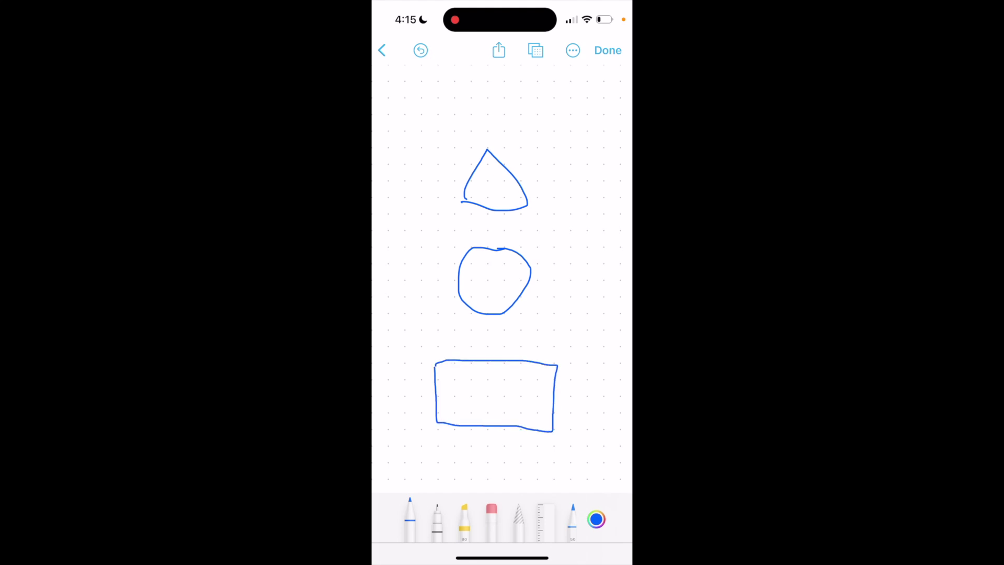
Step: Erase most of the rectangle below the circle with the eraser
click(491, 514)
mouse_move(556, 369)
mouse_down()
mouse_move(533, 442)
mouse_move(495, 421)
mouse_move(439, 419)
mouse_move(442, 354)
mouse_move(556, 368)
mouse_up()
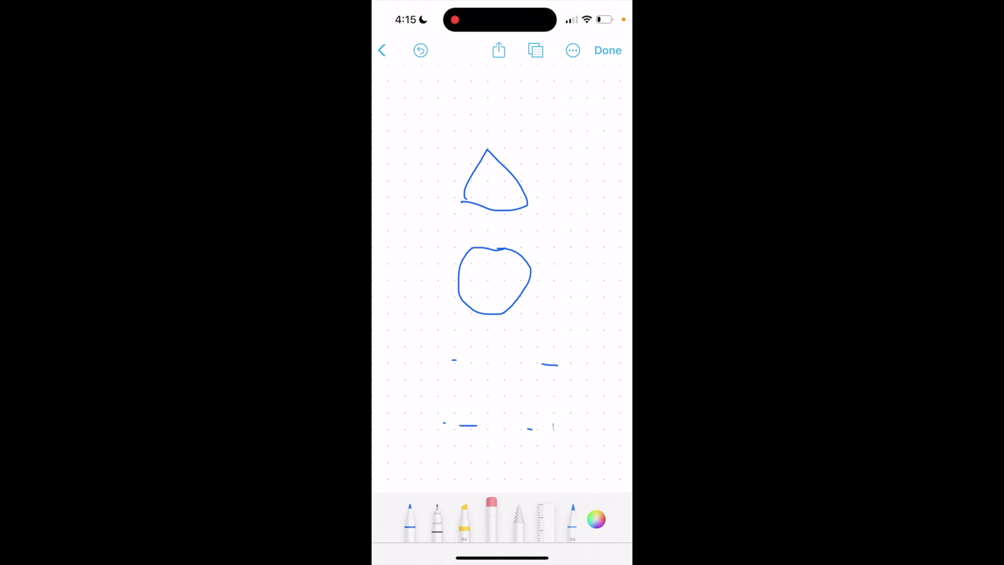